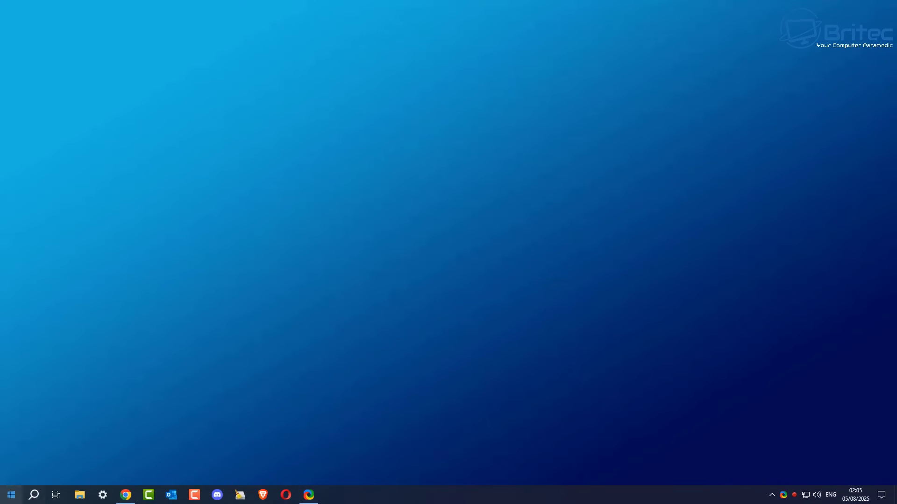
Step: Launch Command Prompt as administrator from Windows search
{"action": "left_click", "coordinate": [33, 495]}
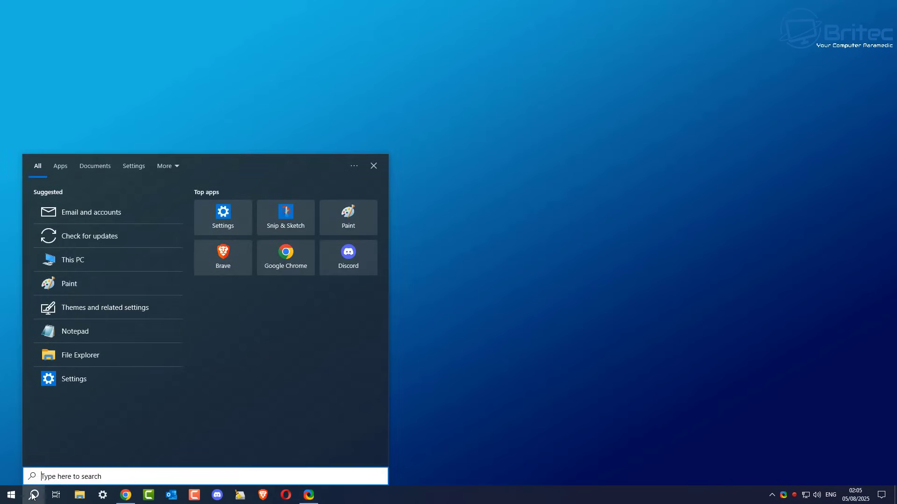
{"action": "type", "text": "cmd"}
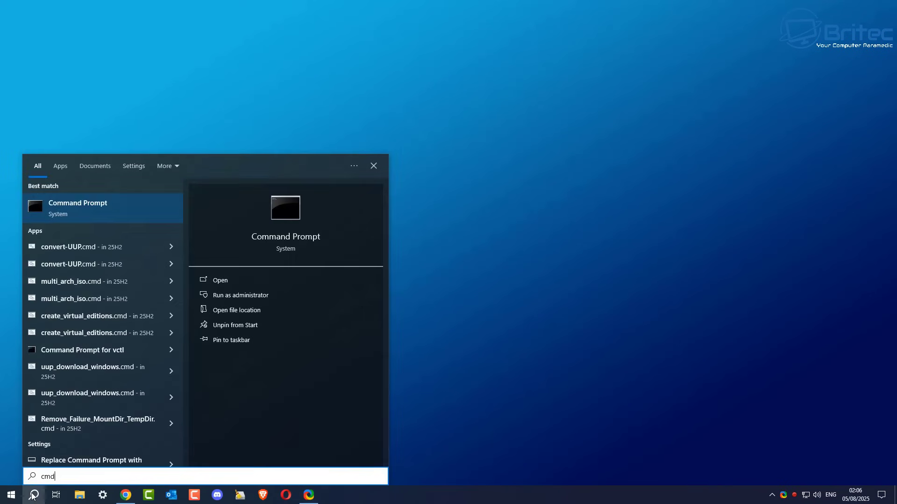
{"action": "left_click", "coordinate": [253, 298]}
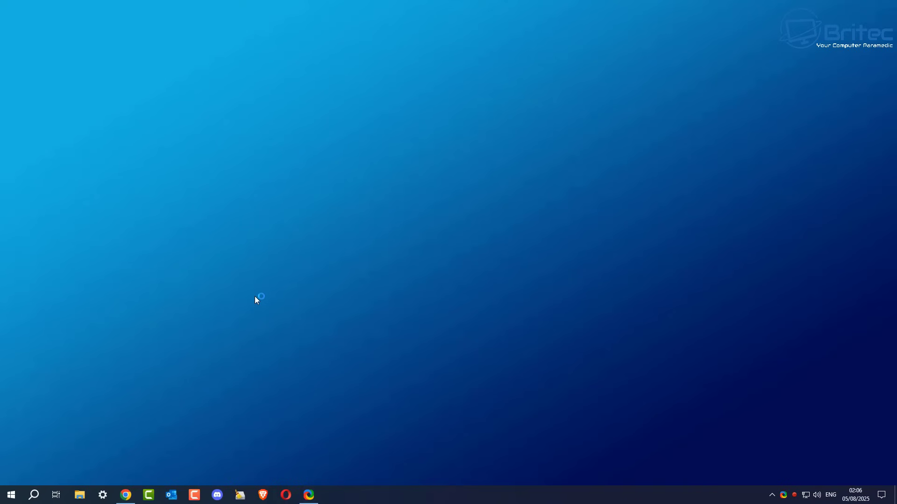
{"action": "left_click_drag", "start_coordinate": [291, 21], "coordinate": [299, 26]}
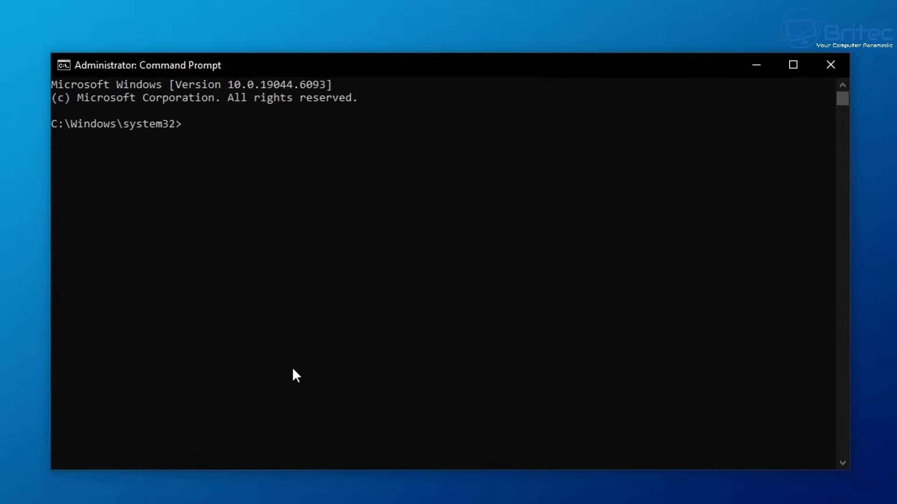
Step: Run ipconfig and read the Default Gateway address, 192.168.1.1
{"action": "type", "text": "ipconfig"}
{"action": "key", "text": "Return"}
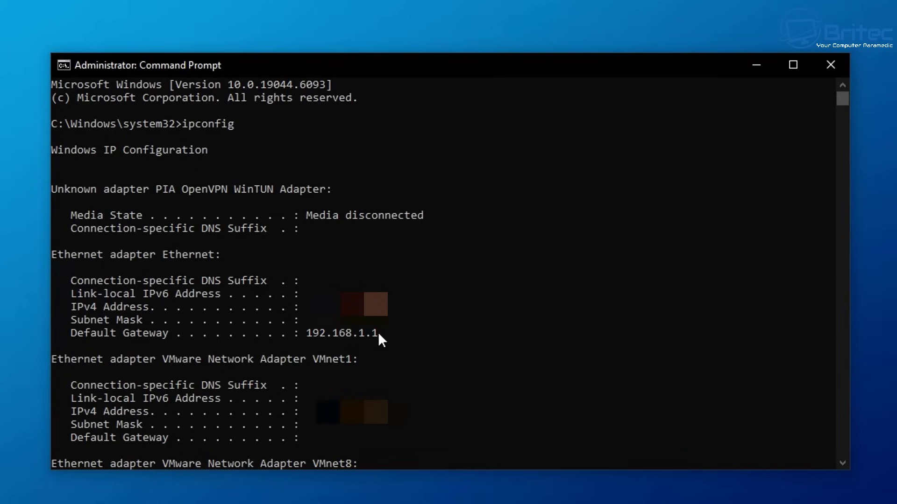
{"action": "left_click_drag", "start_coordinate": [378, 333], "coordinate": [372, 334]}
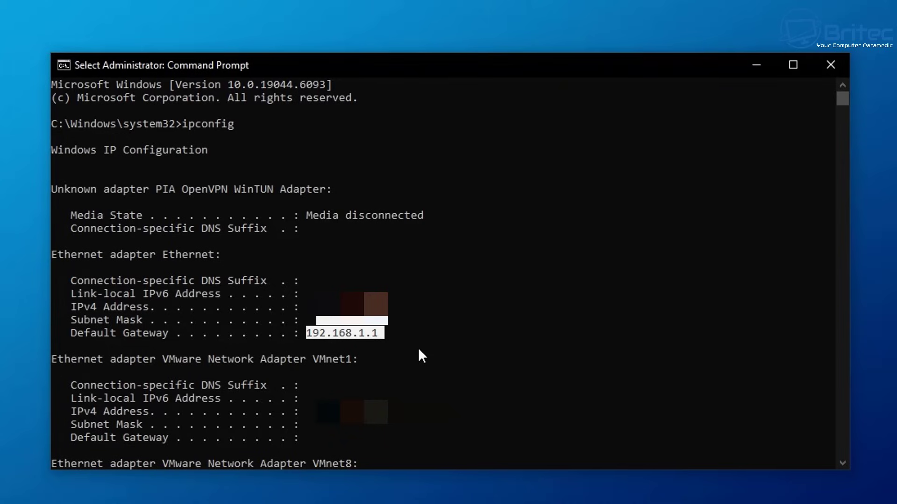
{"action": "left_click", "coordinate": [171, 333]}
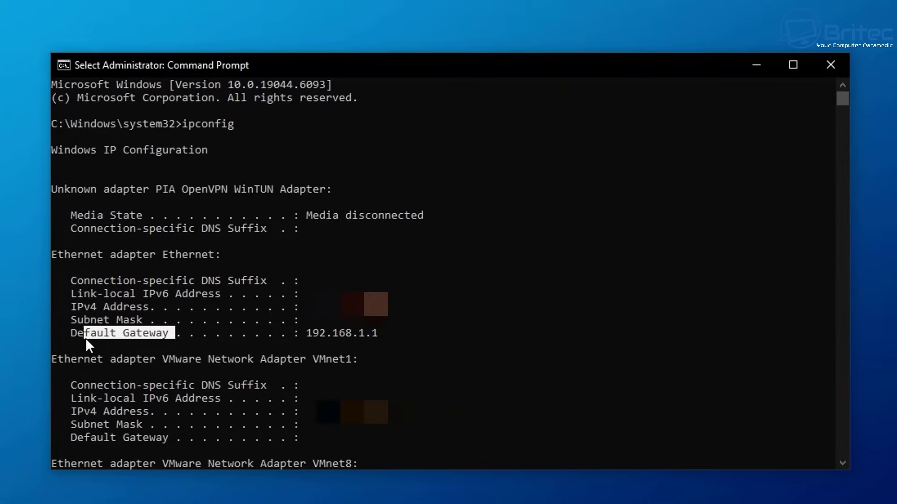
{"action": "left_click", "coordinate": [518, 346]}
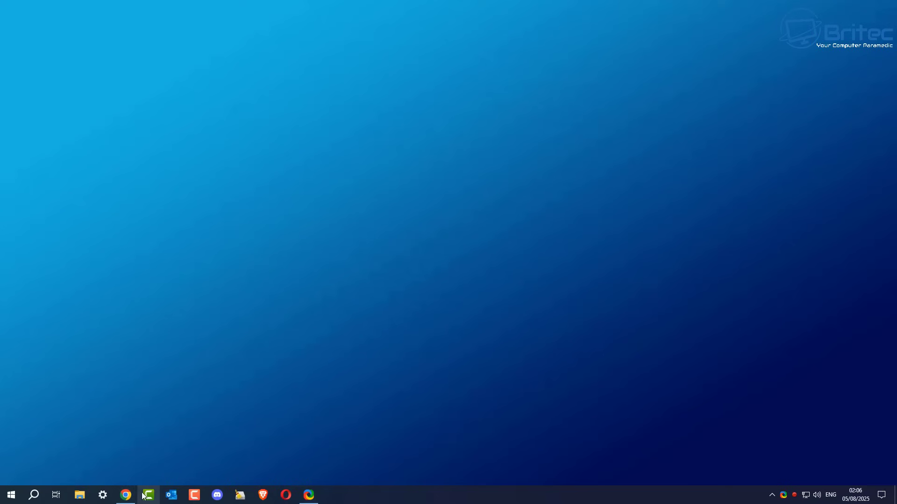
Step: Open a new maximized Chrome window and load 192.168.1.1
{"action": "right_click", "coordinate": [128, 500]}
{"action": "left_click", "coordinate": [120, 444]}
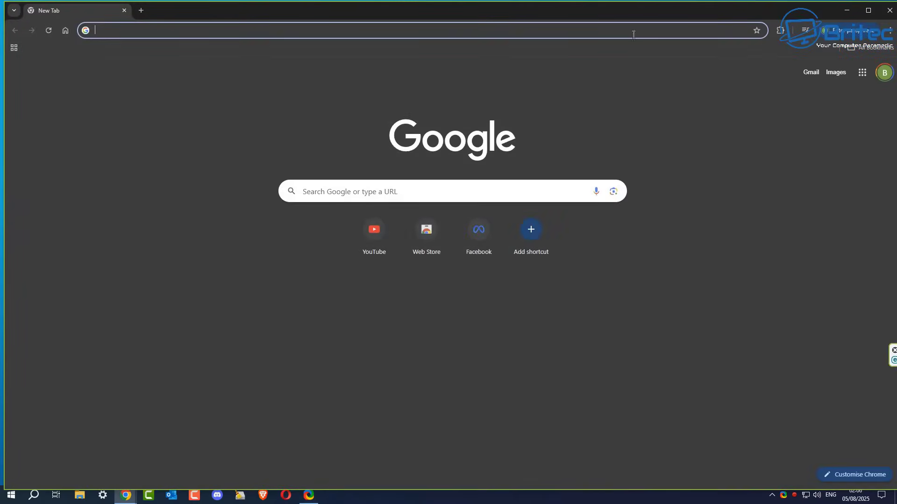
{"action": "left_click", "coordinate": [866, 11]}
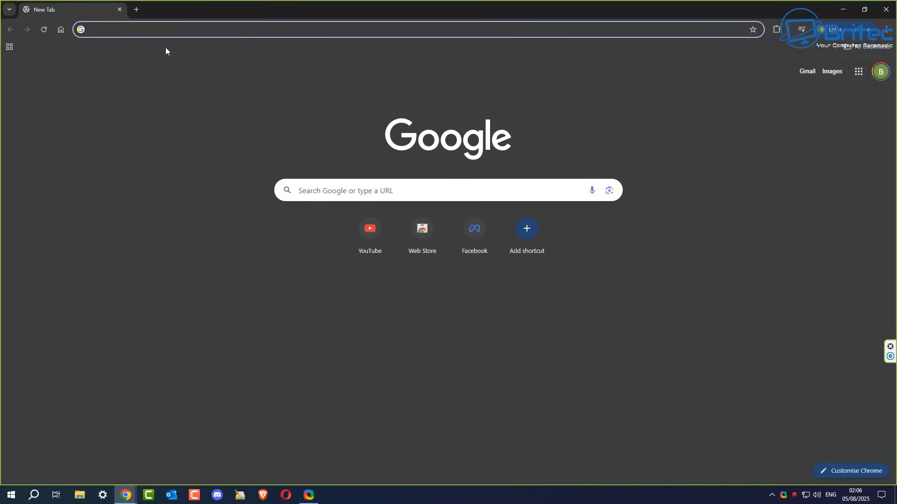
{"action": "type", "text": "192"}
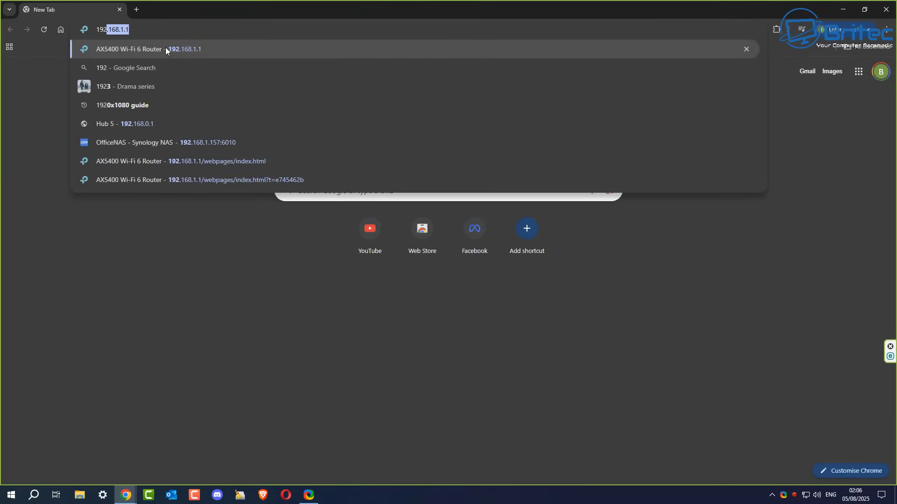
{"action": "left_click", "coordinate": [150, 32]}
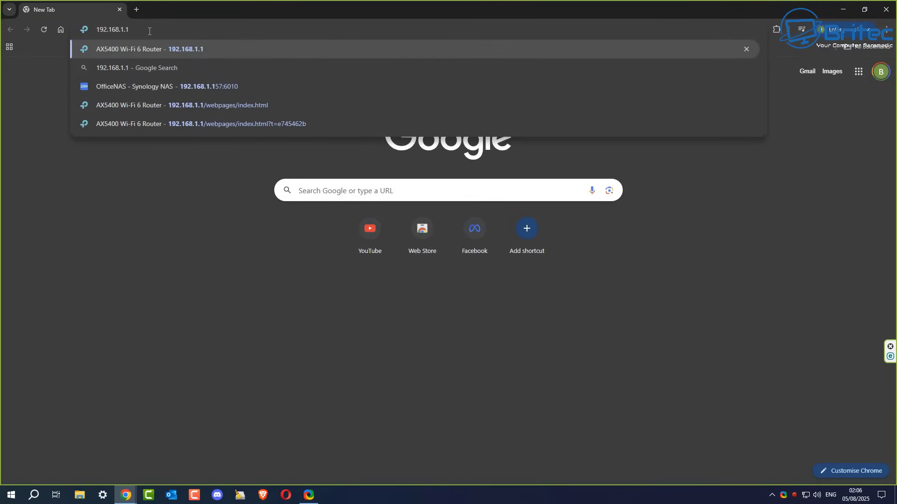
{"action": "key", "text": "Return"}
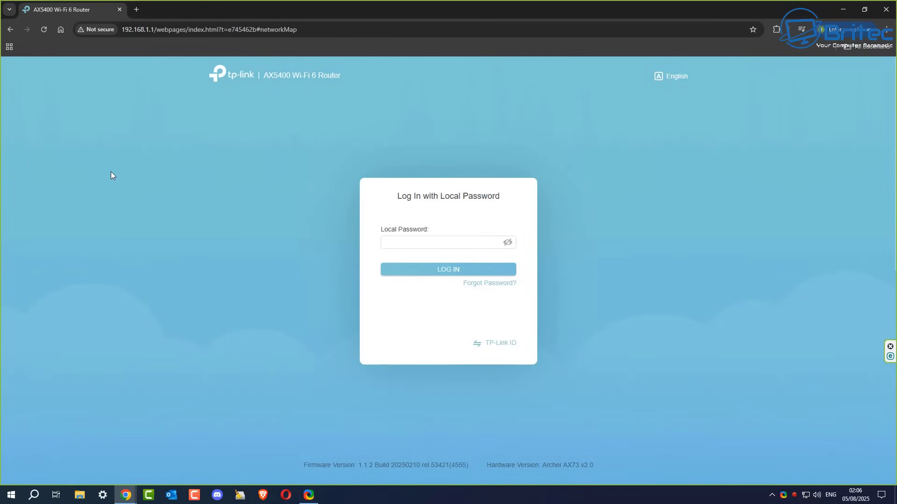
Step: Enter the router's local password and log in to reach the Network Map
{"action": "left_click", "coordinate": [388, 242]}
{"action": "type", "text": "*"}
{"action": "left_click", "coordinate": [449, 268]}
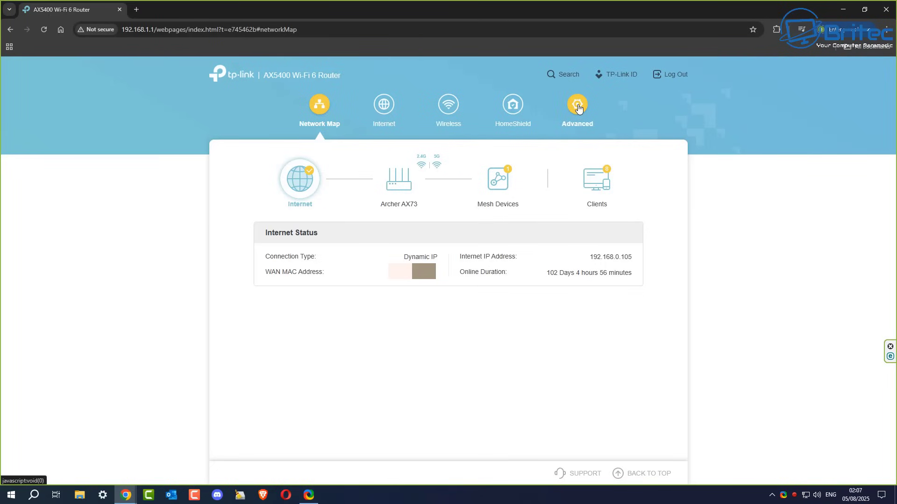
Step: Navigate to Advanced > System > System Log
{"action": "left_click", "coordinate": [578, 108]}
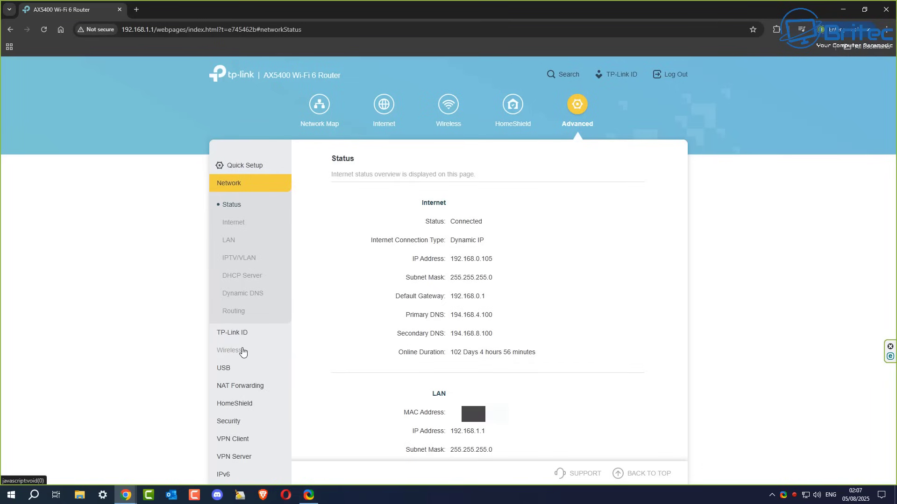
{"action": "scroll", "coordinate": [242, 354], "scroll_direction": "down", "scroll_amount": 2}
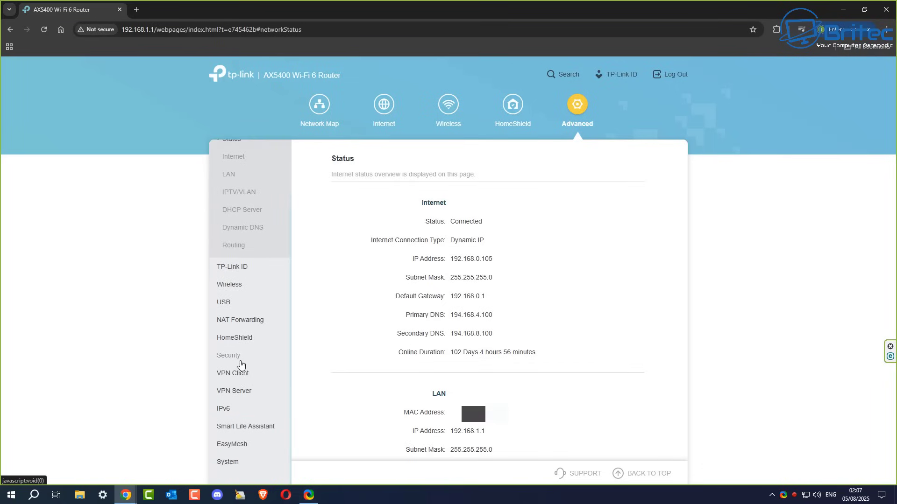
{"action": "left_click", "coordinate": [235, 464]}
{"action": "scroll", "coordinate": [255, 415], "scroll_direction": "down", "scroll_amount": 2}
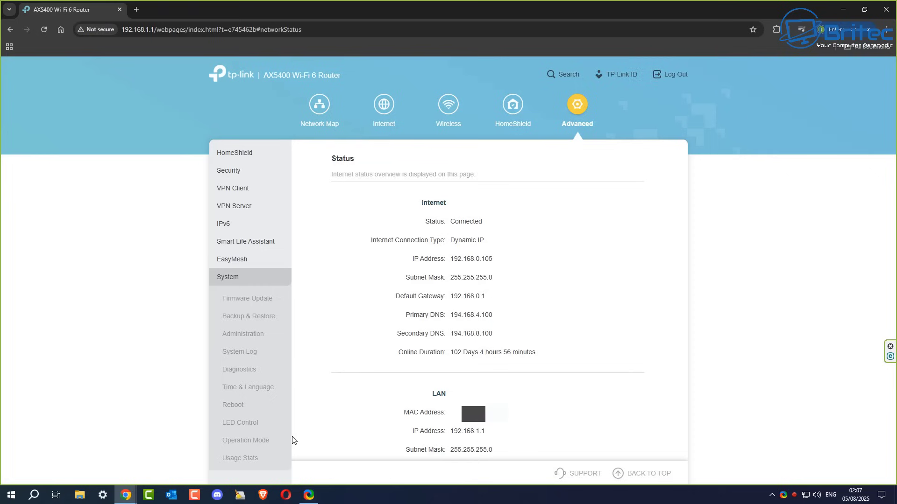
{"action": "left_click", "coordinate": [237, 356]}
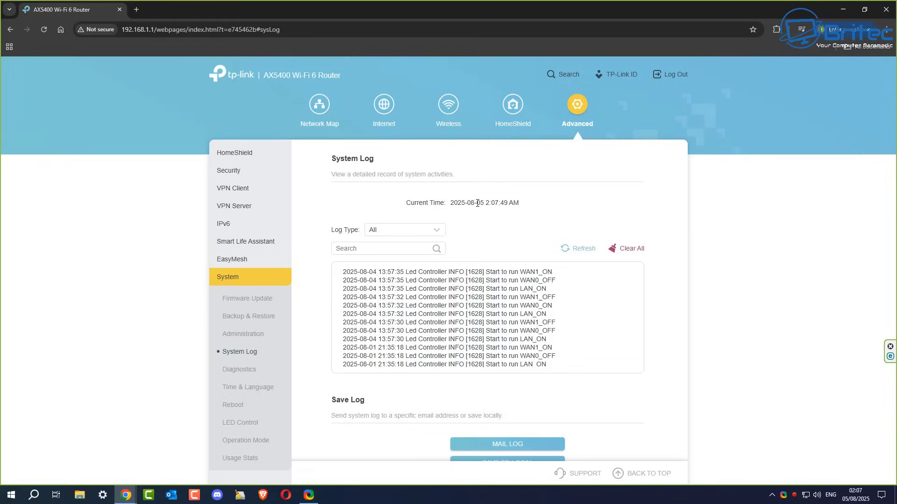
Step: Browse the Log Type dropdown options and close it with All still selected
{"action": "left_click", "coordinate": [431, 229]}
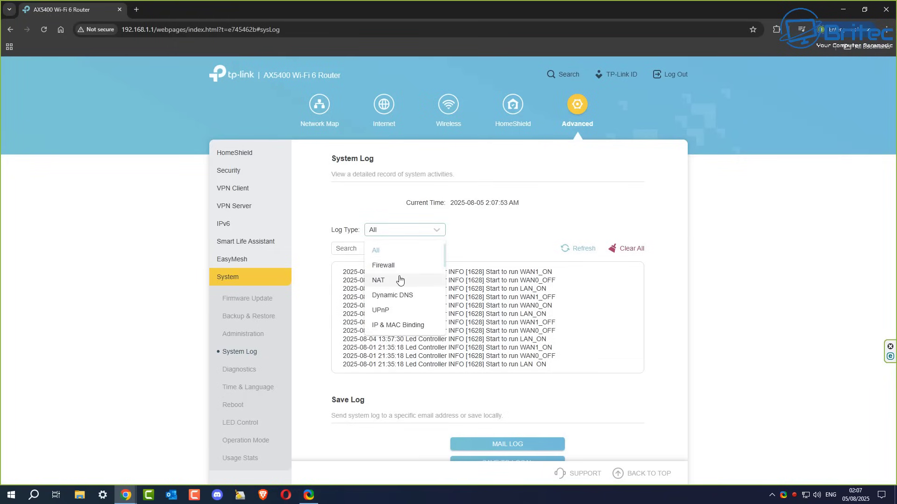
{"action": "scroll", "coordinate": [399, 279], "scroll_direction": "down", "scroll_amount": 1}
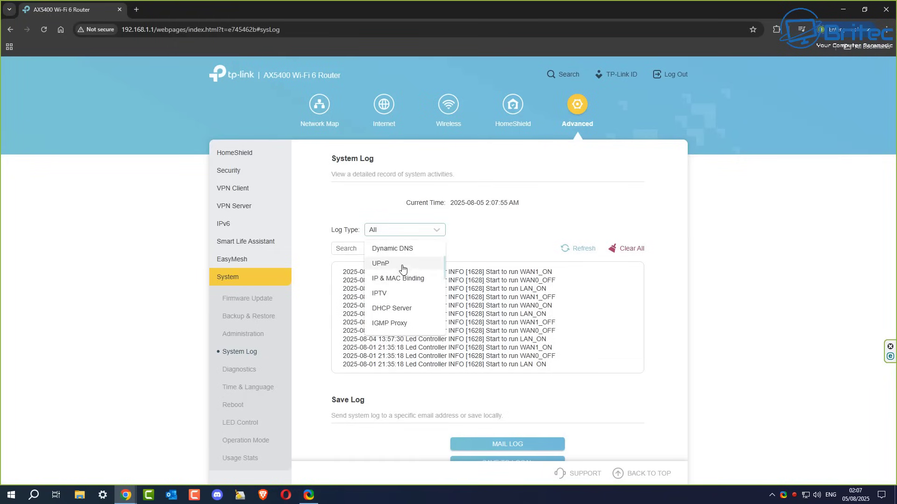
{"action": "scroll", "coordinate": [399, 288], "scroll_direction": "down", "scroll_amount": 1}
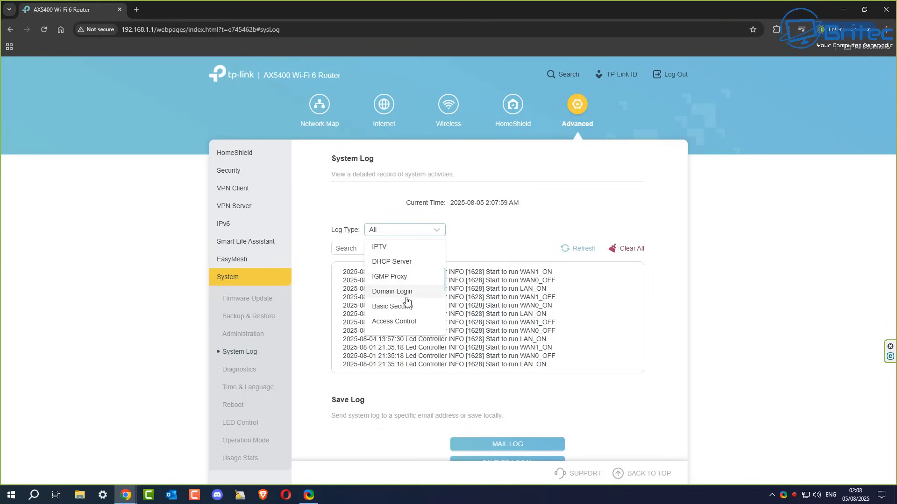
{"action": "scroll", "coordinate": [415, 318], "scroll_direction": "down", "scroll_amount": 1}
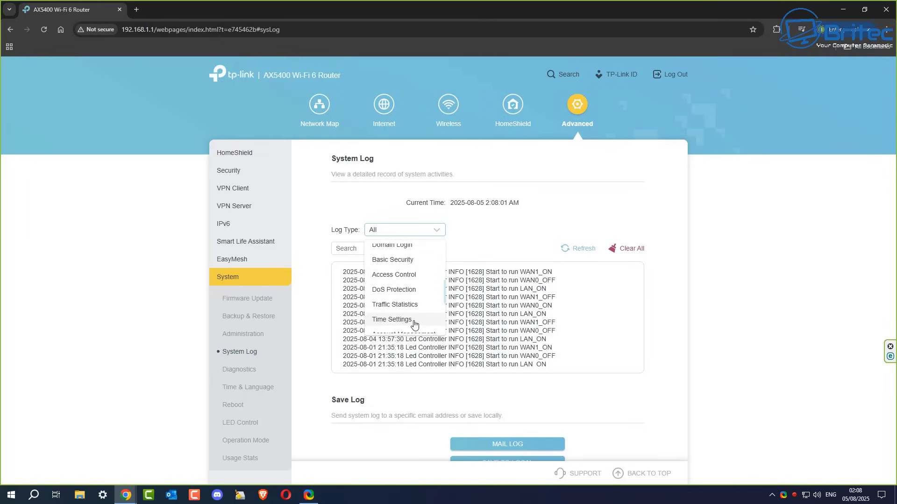
{"action": "scroll", "coordinate": [416, 309], "scroll_direction": "down", "scroll_amount": 1}
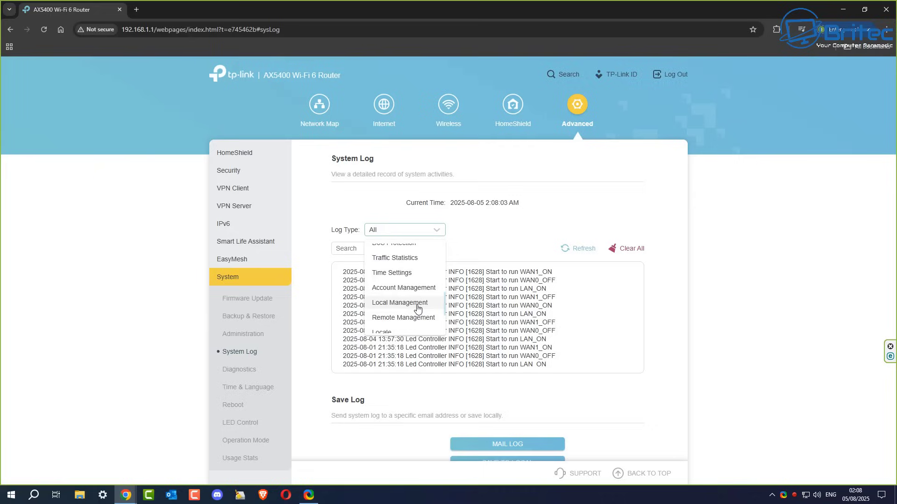
{"action": "scroll", "coordinate": [414, 308], "scroll_direction": "down", "scroll_amount": 1}
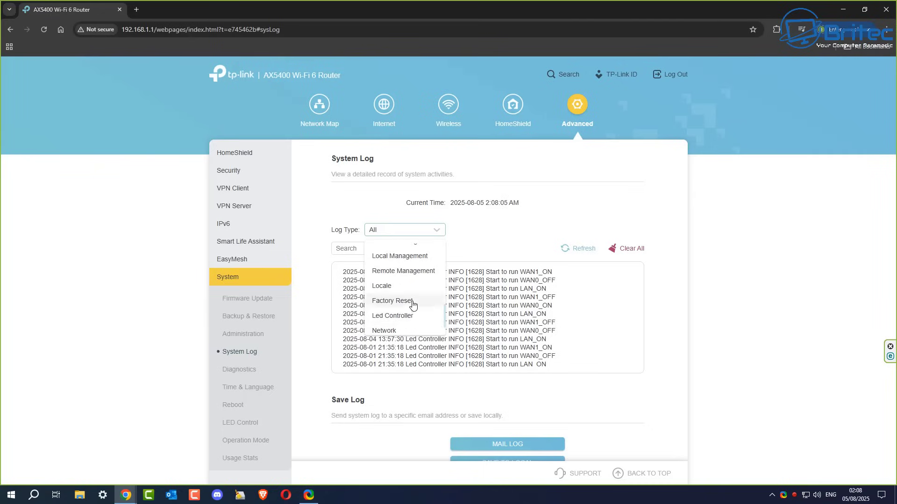
{"action": "scroll", "coordinate": [413, 309], "scroll_direction": "down", "scroll_amount": 1}
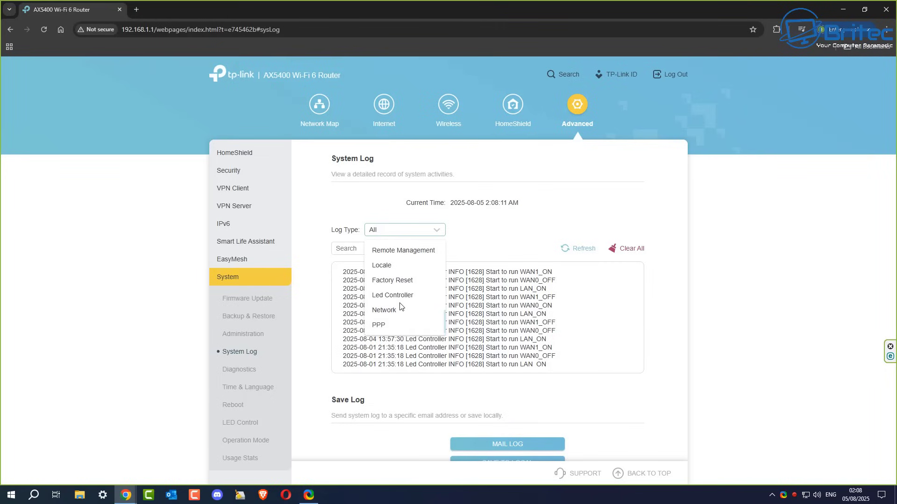
{"action": "scroll", "coordinate": [402, 312], "scroll_direction": "up", "scroll_amount": 2}
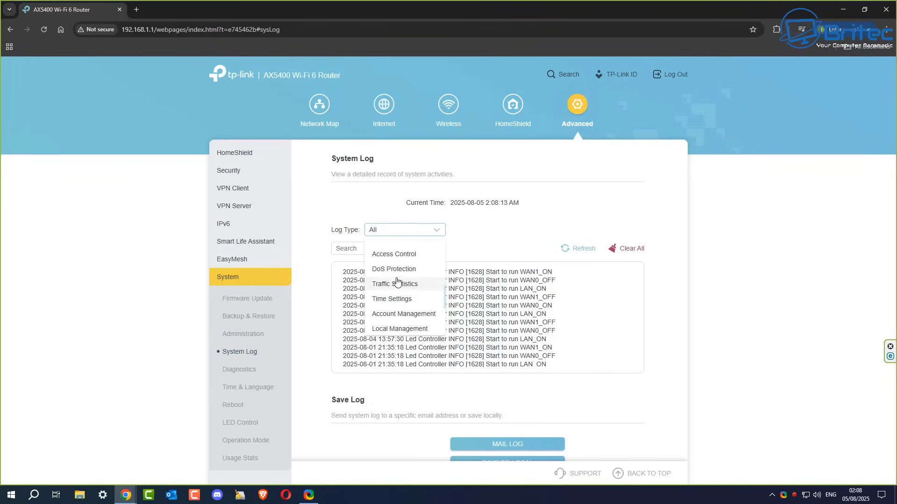
{"action": "scroll", "coordinate": [404, 277], "scroll_direction": "up", "scroll_amount": 1}
{"action": "scroll", "coordinate": [404, 277], "scroll_direction": "up", "scroll_amount": 3}
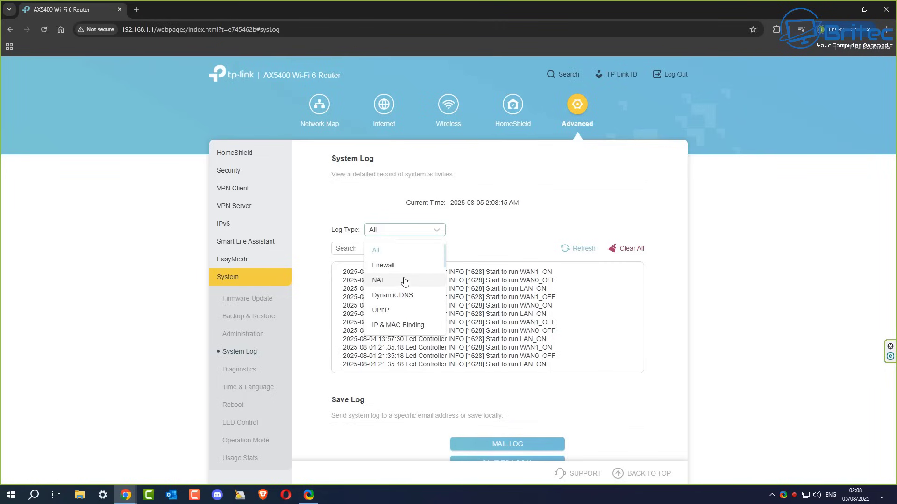
{"action": "scroll", "coordinate": [405, 283], "scroll_direction": "down", "scroll_amount": 5}
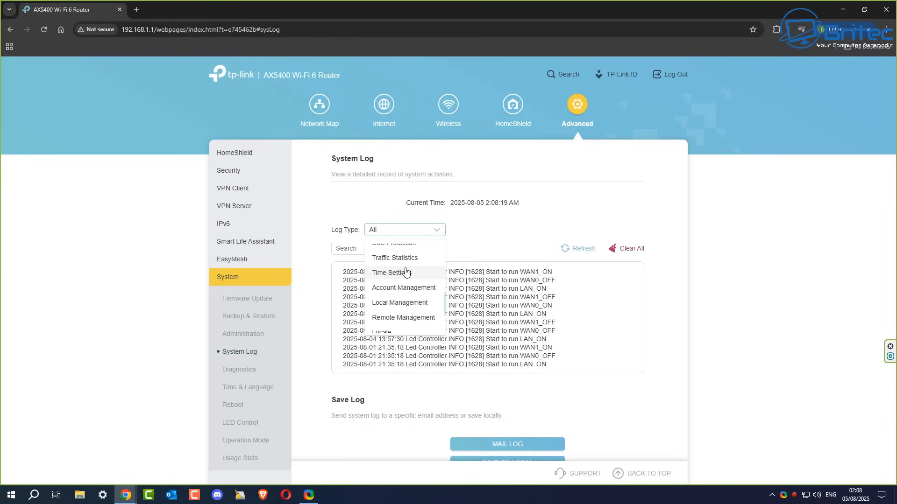
{"action": "left_click", "coordinate": [513, 232]}
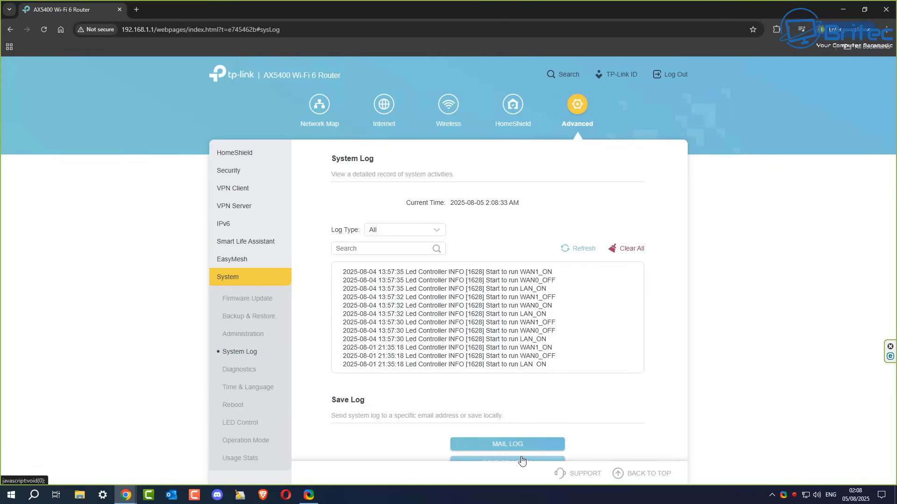
Step: Clear All logs, then check the Firewall, Dynamic DNS, DHCP Server and DoS Protection types
{"action": "left_click", "coordinate": [628, 251]}
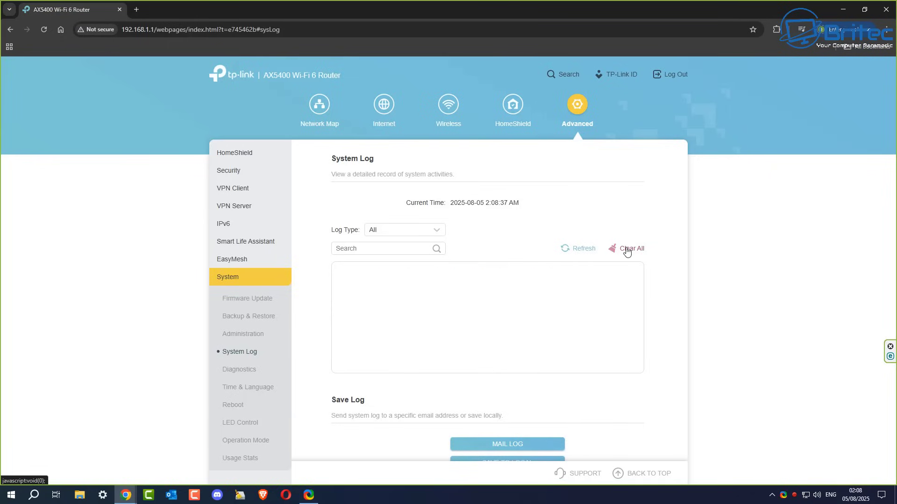
{"action": "left_click", "coordinate": [415, 231]}
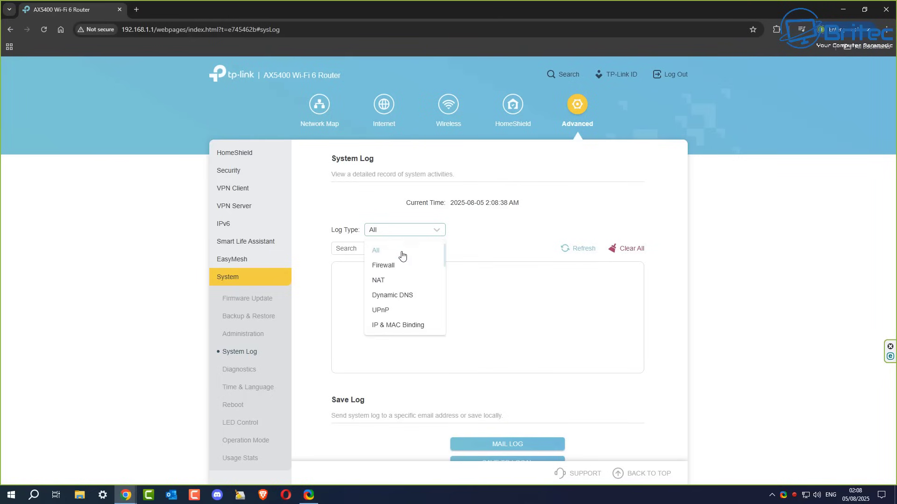
{"action": "left_click", "coordinate": [389, 272]}
{"action": "left_click", "coordinate": [394, 234]}
{"action": "left_click", "coordinate": [388, 279]}
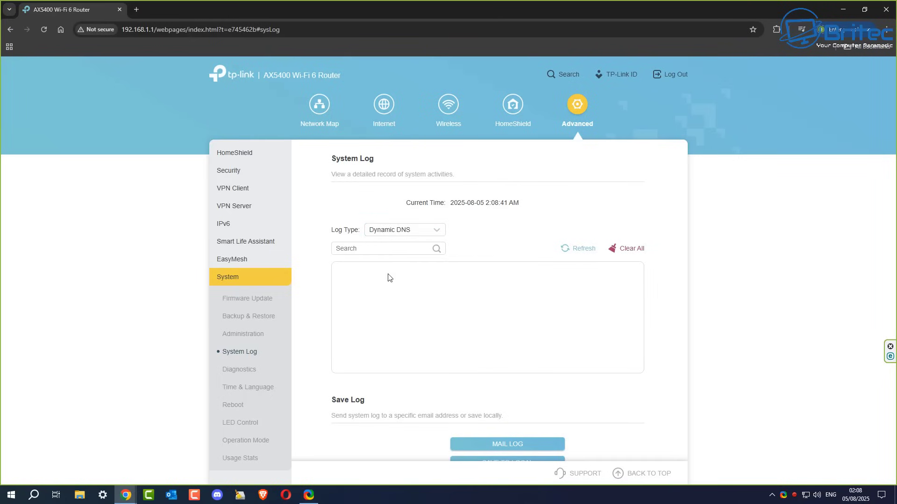
{"action": "left_click", "coordinate": [396, 231]}
{"action": "left_click", "coordinate": [393, 309]}
{"action": "left_click", "coordinate": [391, 232]}
{"action": "left_click", "coordinate": [394, 326]}
Step: Refresh the log and switch Log Type back to All, showing no entries
{"action": "left_click", "coordinate": [574, 253]}
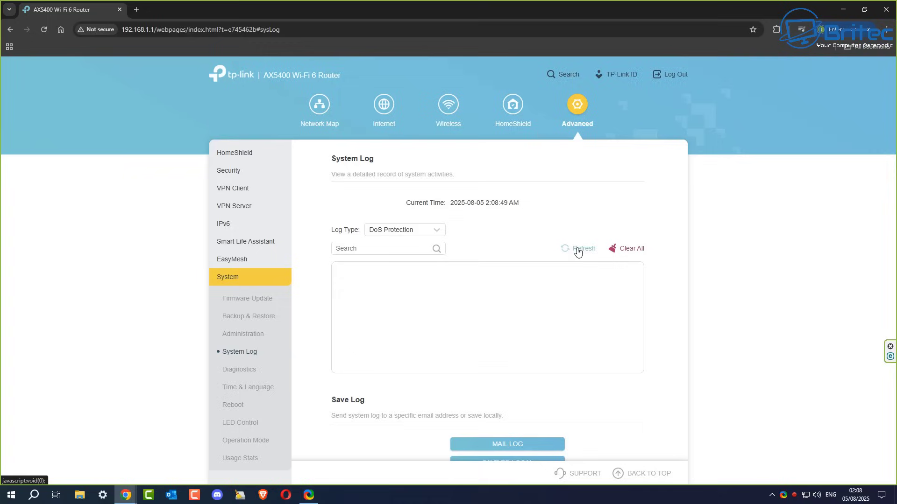
{"action": "left_click", "coordinate": [406, 231]}
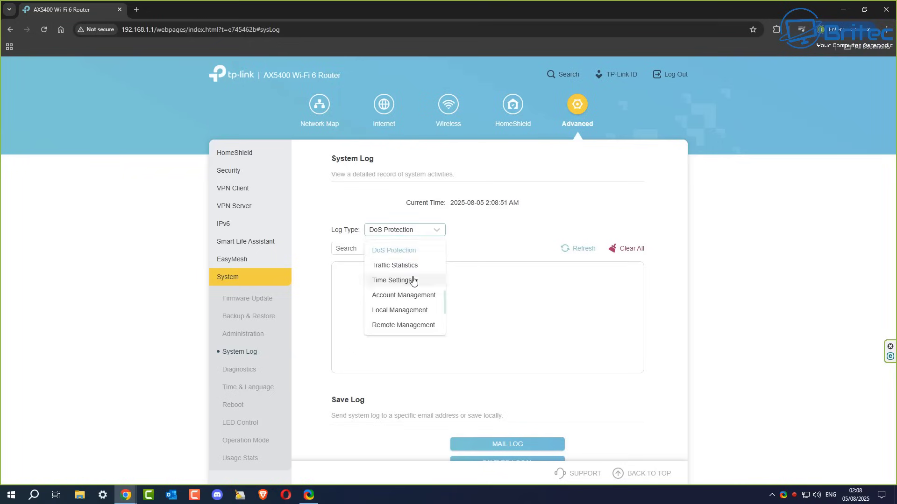
{"action": "scroll", "coordinate": [411, 279], "scroll_direction": "up", "scroll_amount": 5}
{"action": "left_click", "coordinate": [401, 251]}
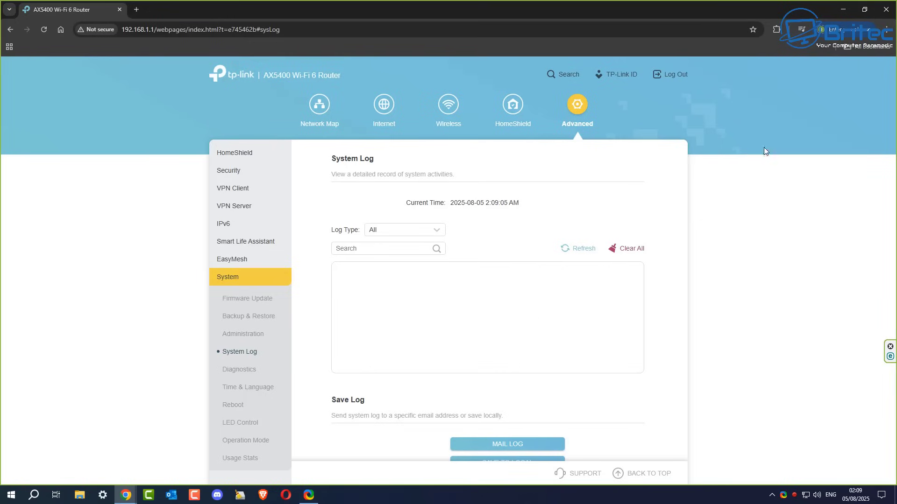
Step: Close the Chrome window showing the router page
{"action": "left_click", "coordinate": [886, 10]}
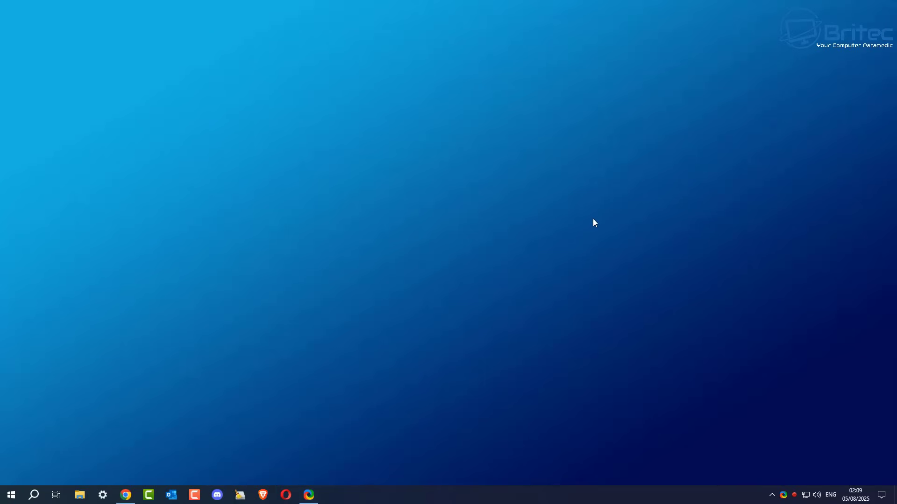